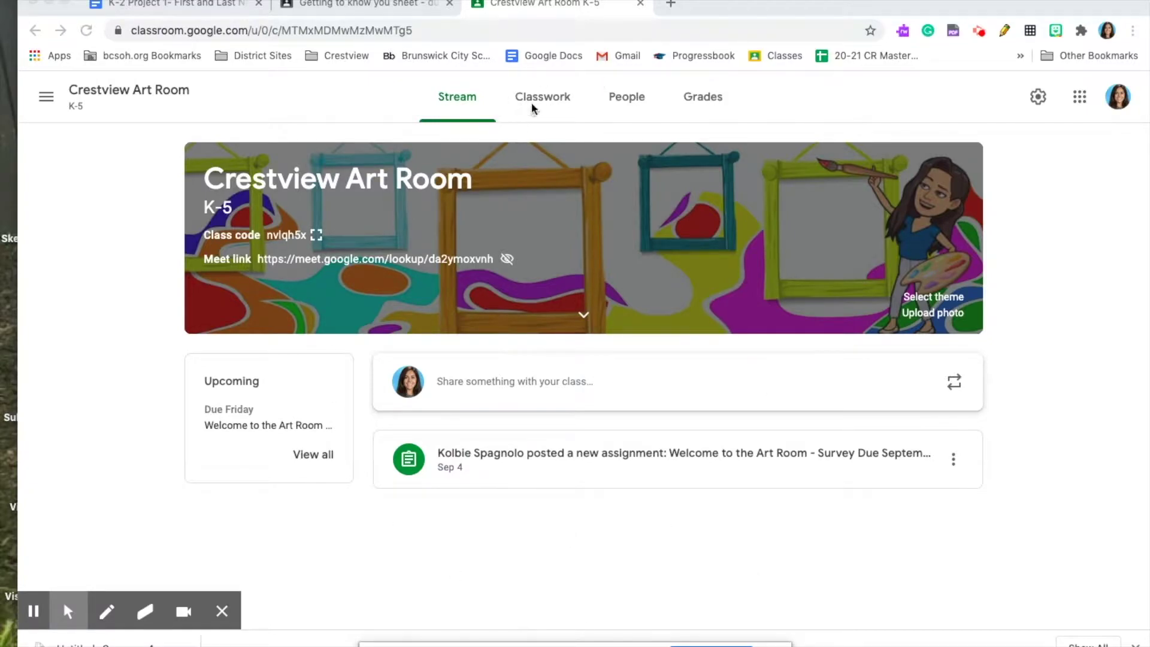
Step: In the Art Room's Classwork, expand '1st Grade- Project 1 - Gone Camping!' to show its attachments
{"action": "left_click", "coordinate": [560, 110]}
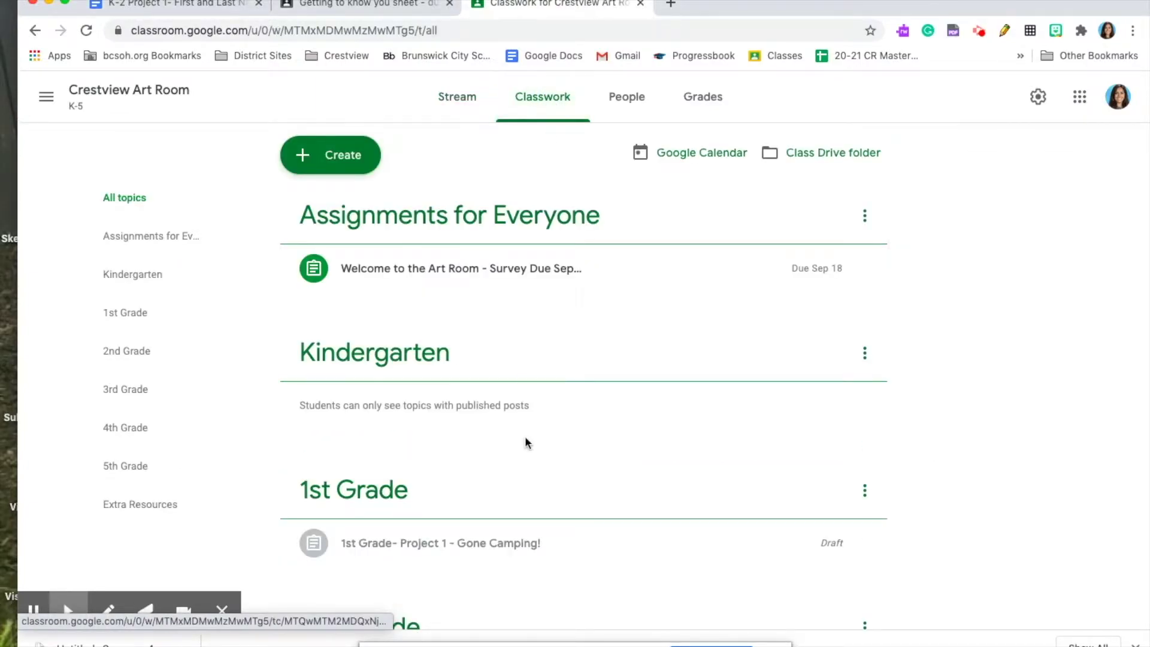
{"action": "scroll", "coordinate": [526, 440], "scroll_direction": "down", "scroll_amount": 5}
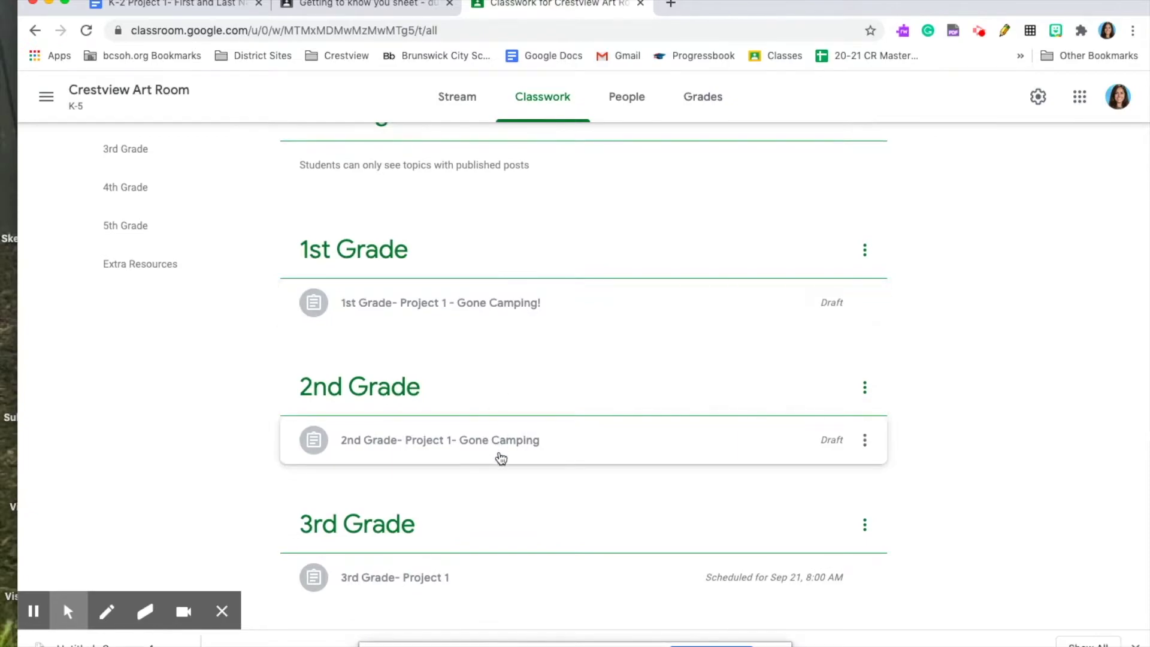
{"action": "scroll", "coordinate": [501, 459], "scroll_direction": "down", "scroll_amount": 2}
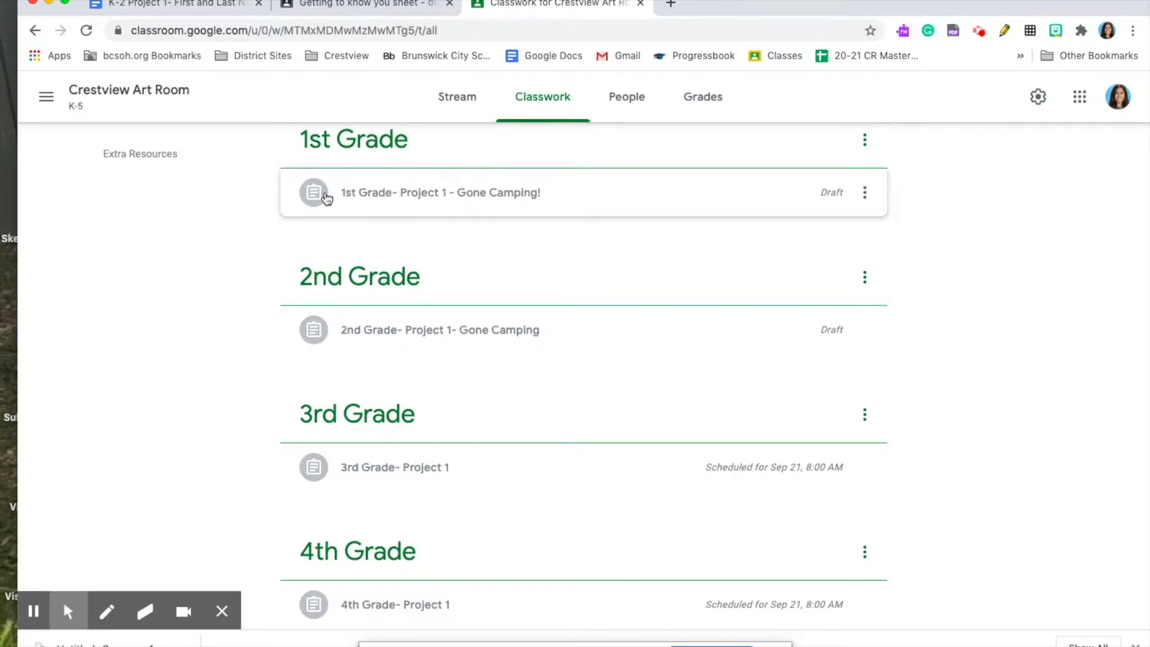
{"action": "left_click", "coordinate": [376, 206]}
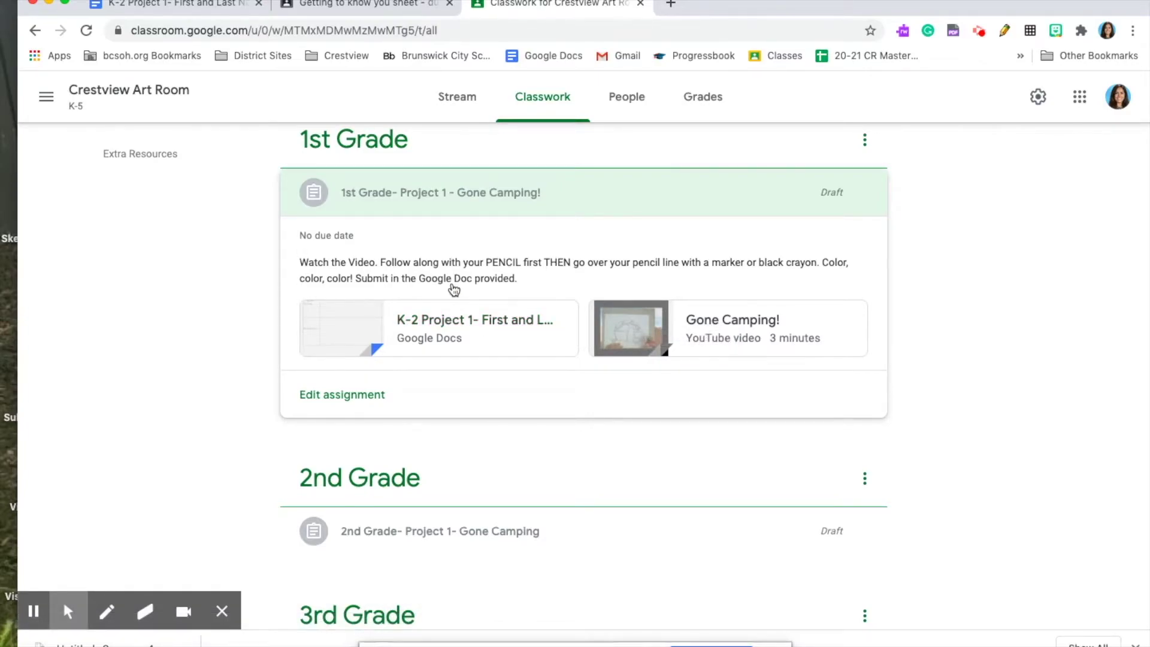
Step: Switch to the 'Getting to know you sheet' assignment tab
{"action": "left_click", "coordinate": [401, 12]}
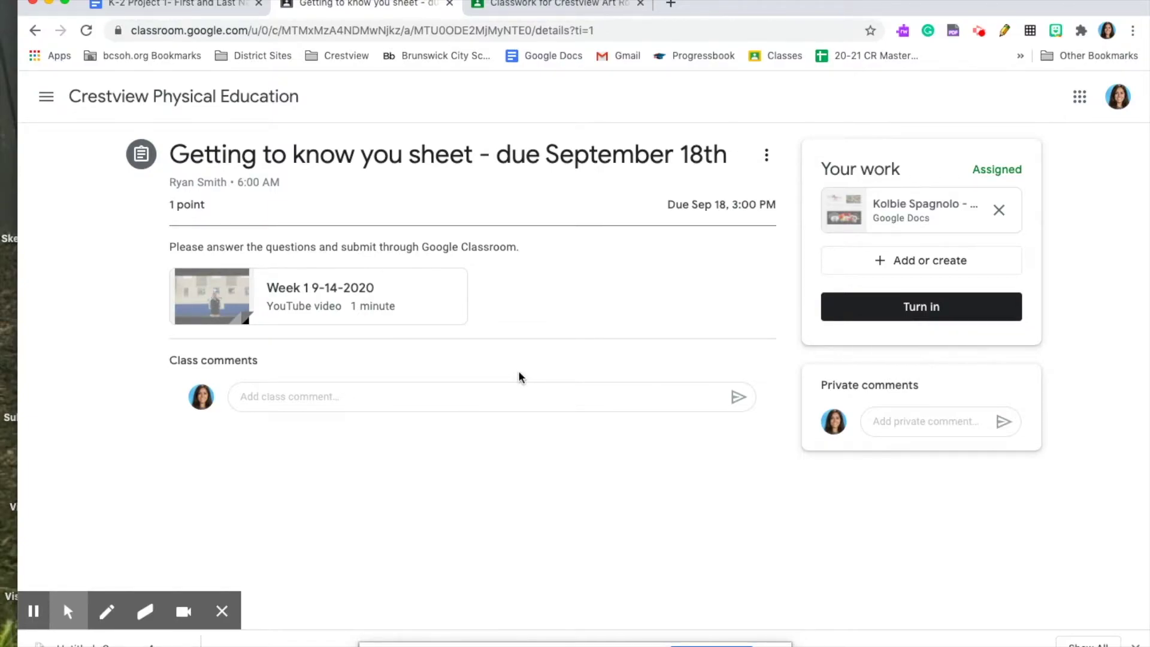
Step: Open the attached 'Getting to know you worksheet 9-14-2020' Google Doc from Your work
{"action": "left_click", "coordinate": [554, 6]}
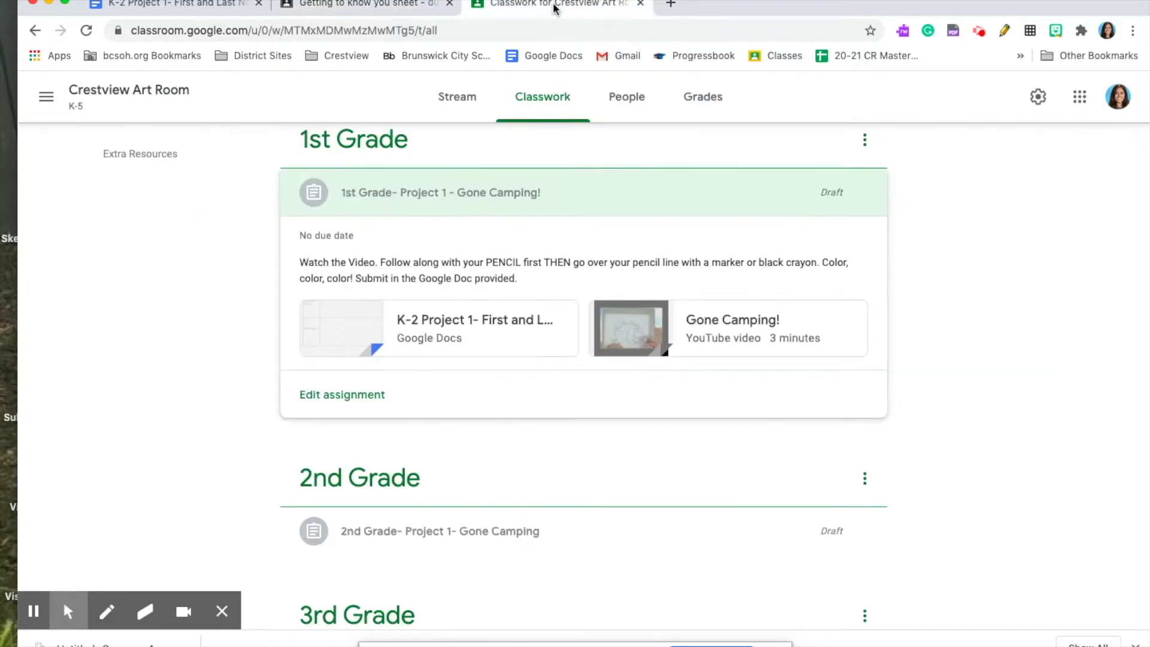
{"action": "left_click", "coordinate": [368, 12]}
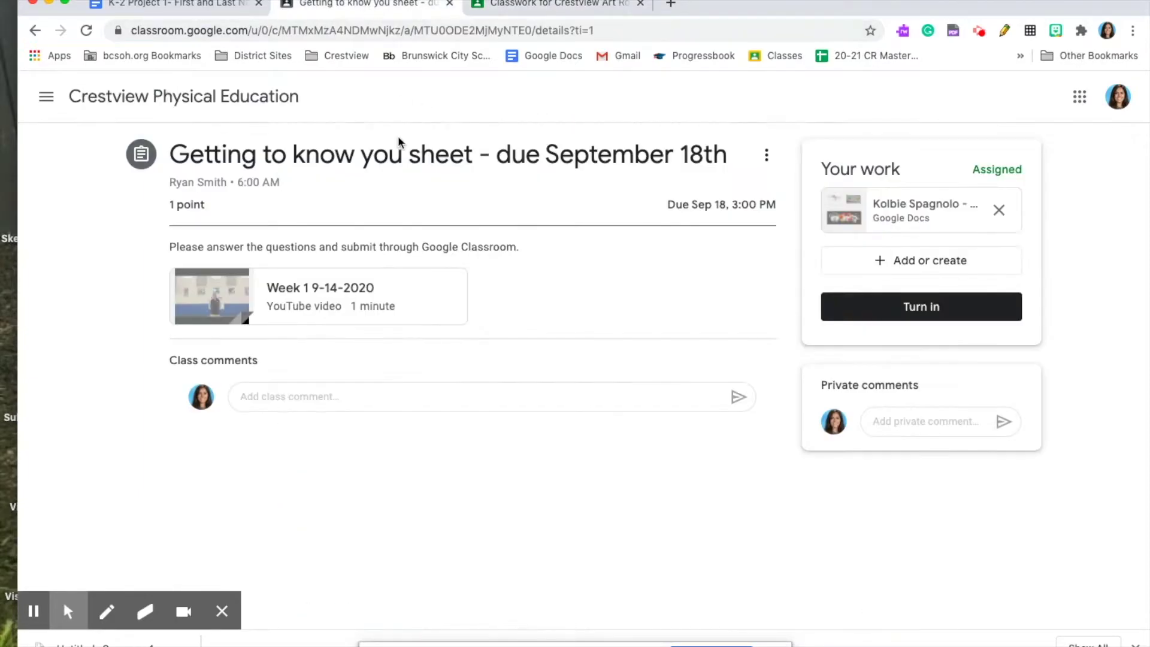
{"action": "left_click", "coordinate": [894, 215]}
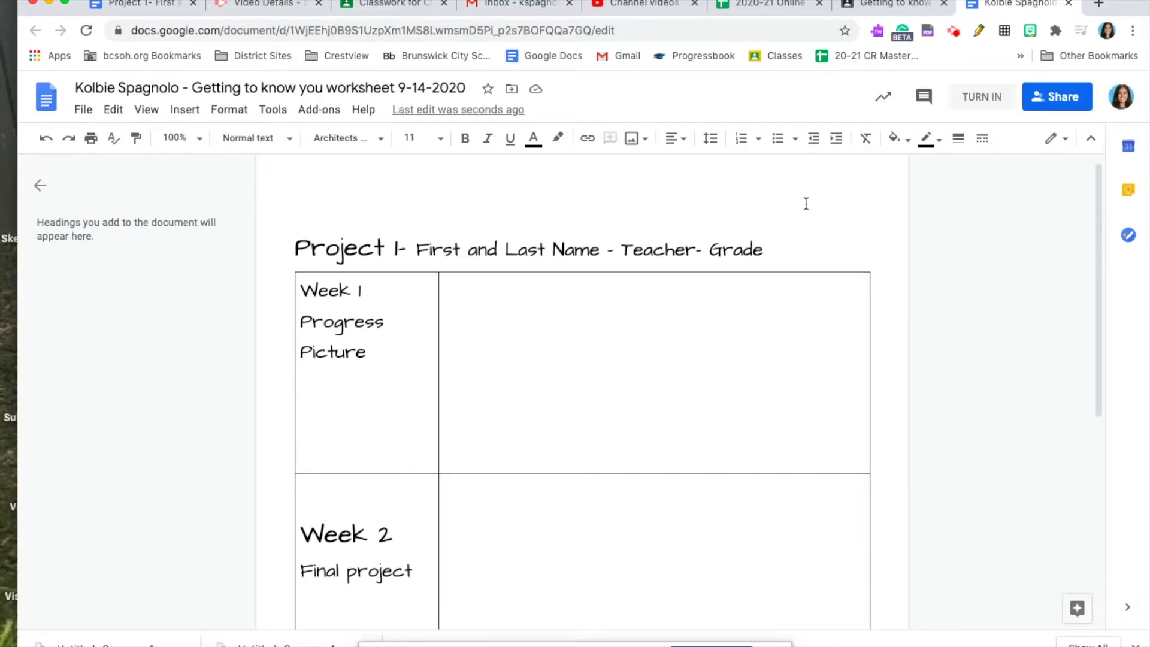
Step: Fill the 'Project 1-' title line with the two teachers' names and grade '4th'
{"action": "scroll", "coordinate": [806, 204], "scroll_direction": "down", "scroll_amount": 1}
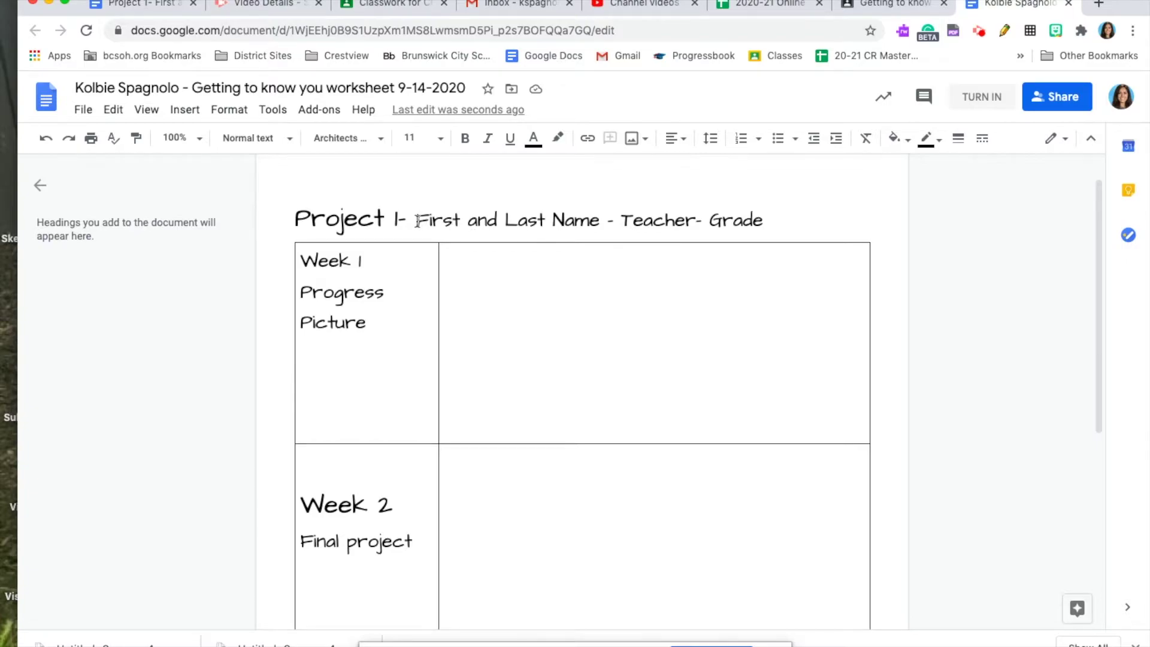
{"action": "left_click_drag", "start_coordinate": [417, 219], "coordinate": [598, 228]}
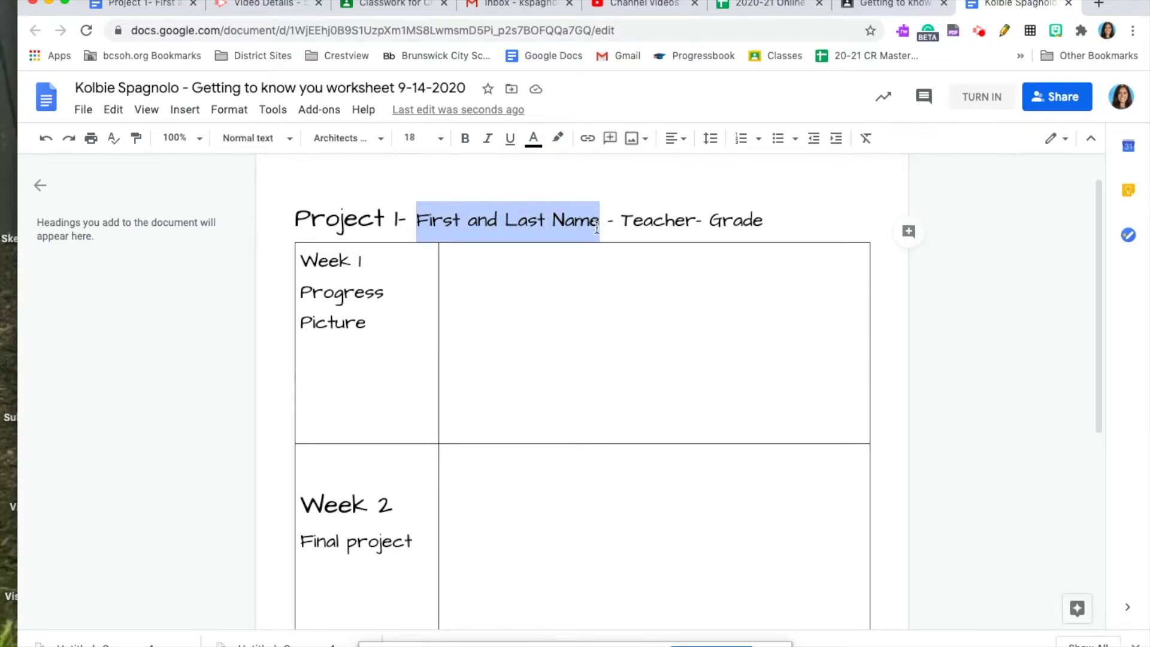
{"action": "type", "text": "Mrs. Spagnolo"}
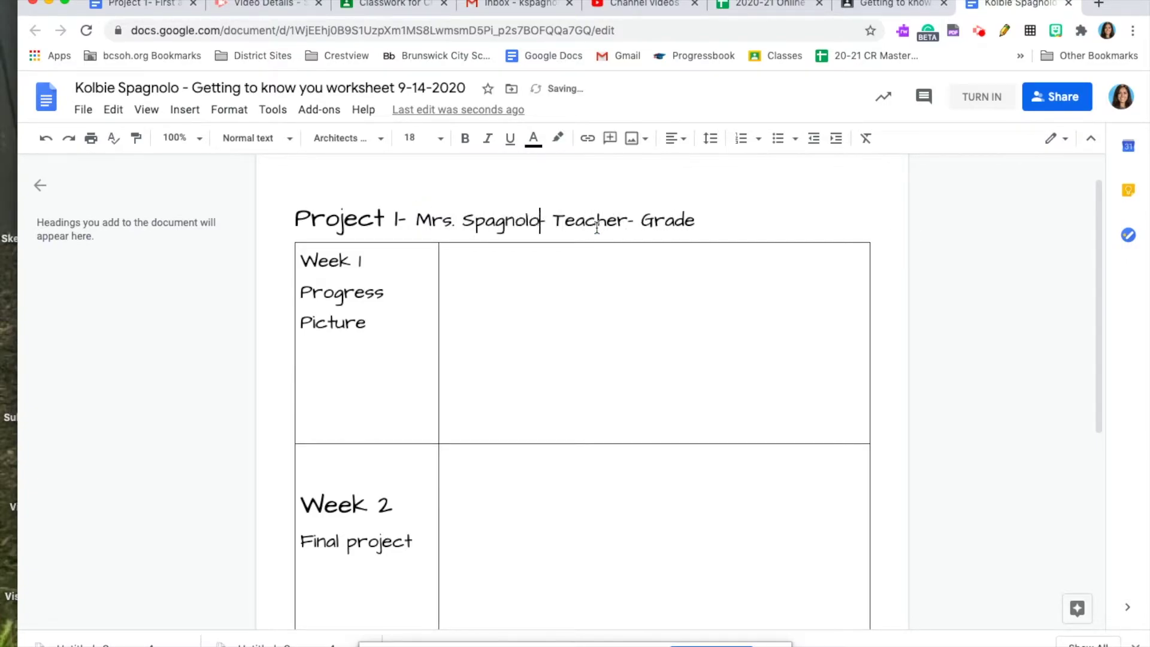
{"action": "left_click", "coordinate": [627, 226]}
{"action": "key", "text": "BackSpace"}
{"action": "key", "text": "BackSpace"}
{"action": "key", "text": "BackSpace"}
{"action": "key", "text": "BackSpace"}
{"action": "key", "text": "BackSpace"}
{"action": "key", "text": "BackSpace"}
{"action": "key", "text": "BackSpace"}
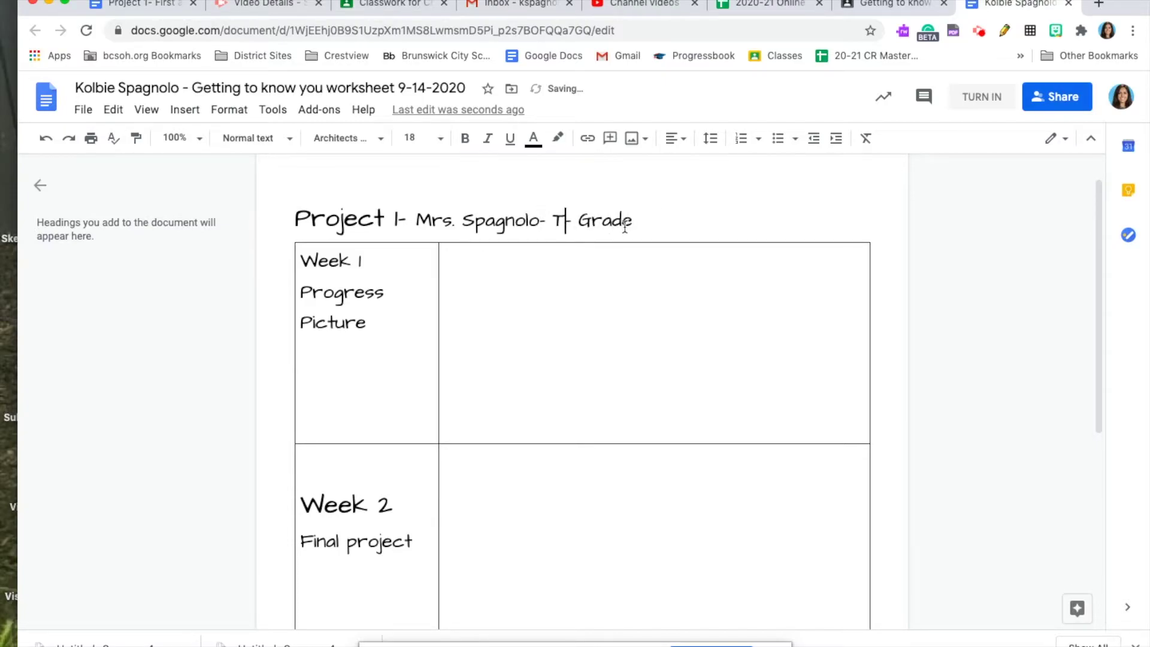
{"action": "type", "text": "Mrs. Hasselbusch"}
{"action": "left_click", "coordinate": [773, 221]}
{"action": "key", "text": "BackSpace"}
{"action": "key", "text": "BackSpace"}
{"action": "key", "text": "BackSpace"}
{"action": "key", "text": "BackSpace"}
{"action": "key", "text": "BackSpace"}
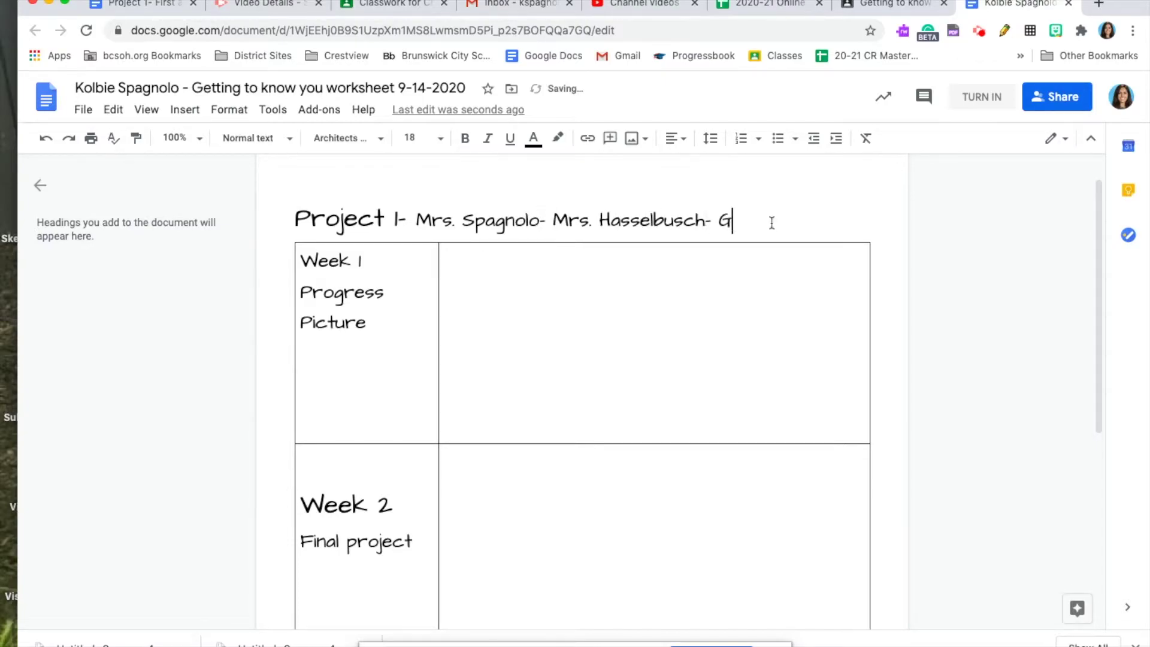
{"action": "type", "text": "4th"}
{"action": "left_click", "coordinate": [666, 323]}
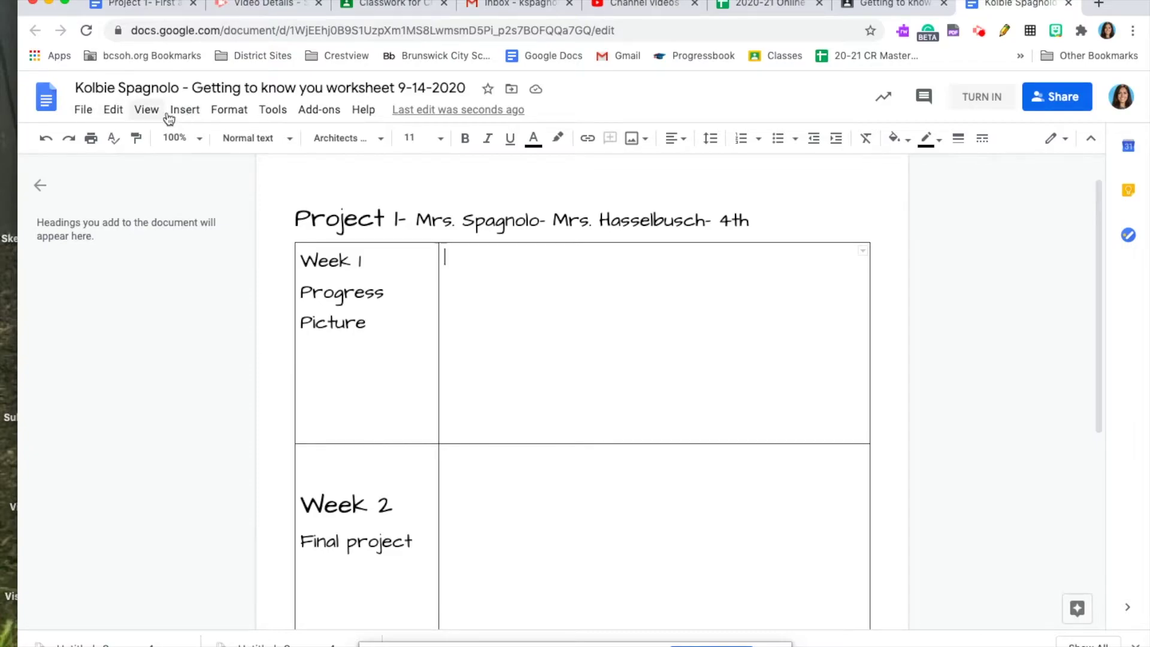
Step: Insert the second of two webcam snaps of the pink camper drawing into the Week 1 cell
{"action": "left_click", "coordinate": [184, 117]}
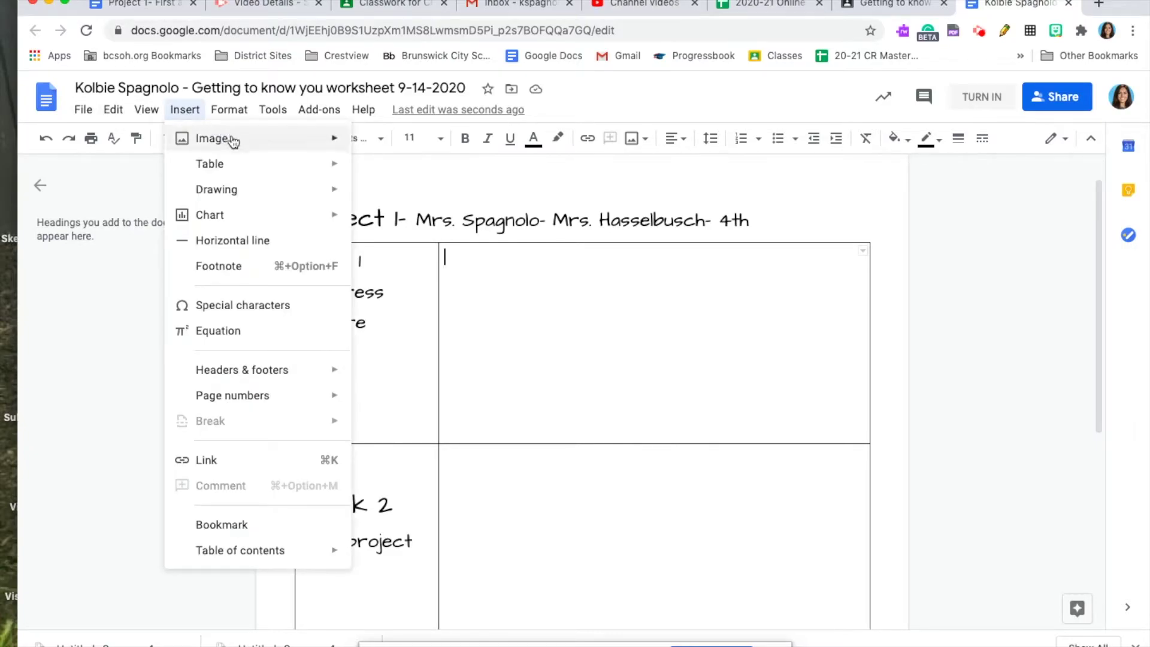
{"action": "mouse_move", "coordinate": [183, 138]}
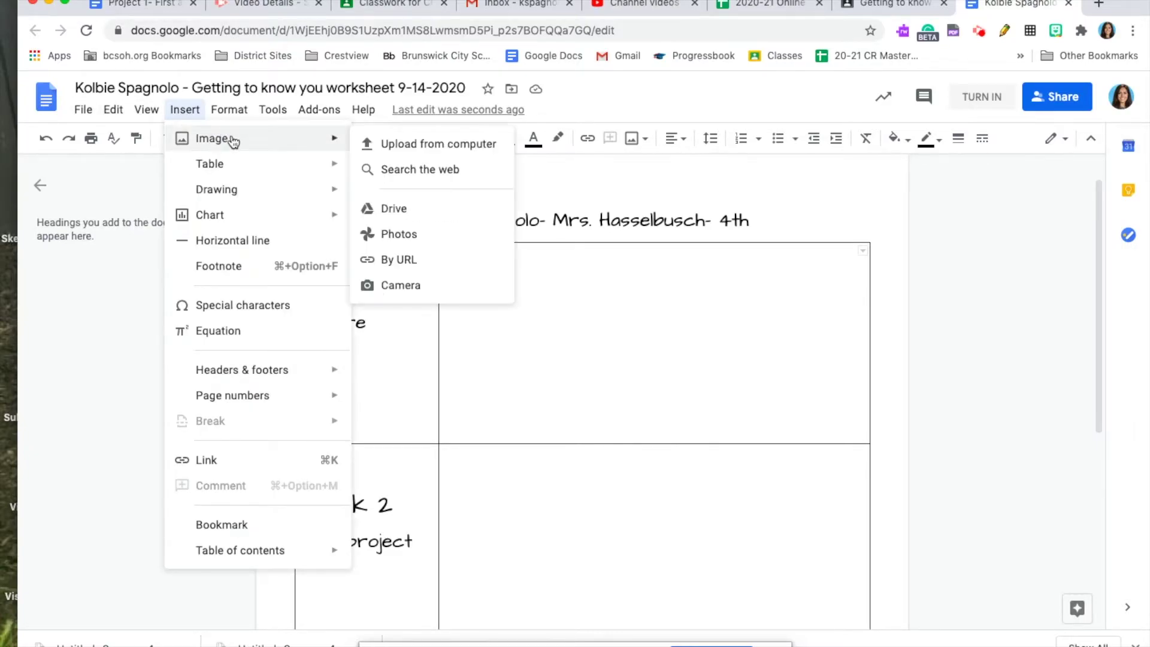
{"action": "left_click", "coordinate": [442, 288]}
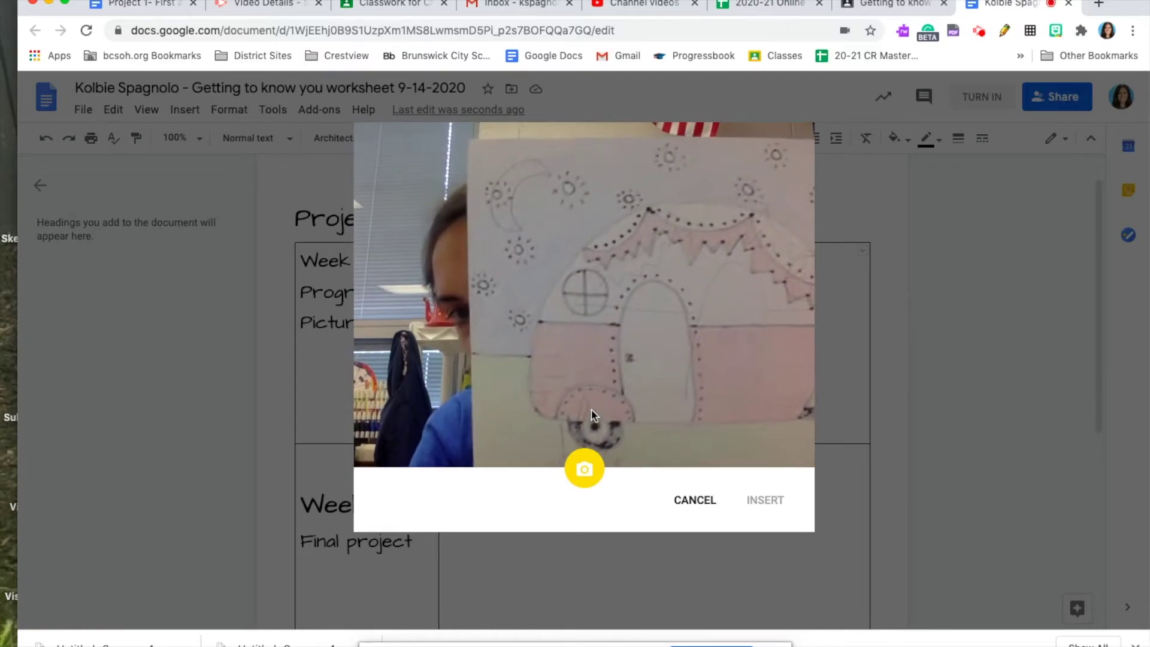
{"action": "left_click", "coordinate": [588, 478]}
{"action": "left_click", "coordinate": [587, 478]}
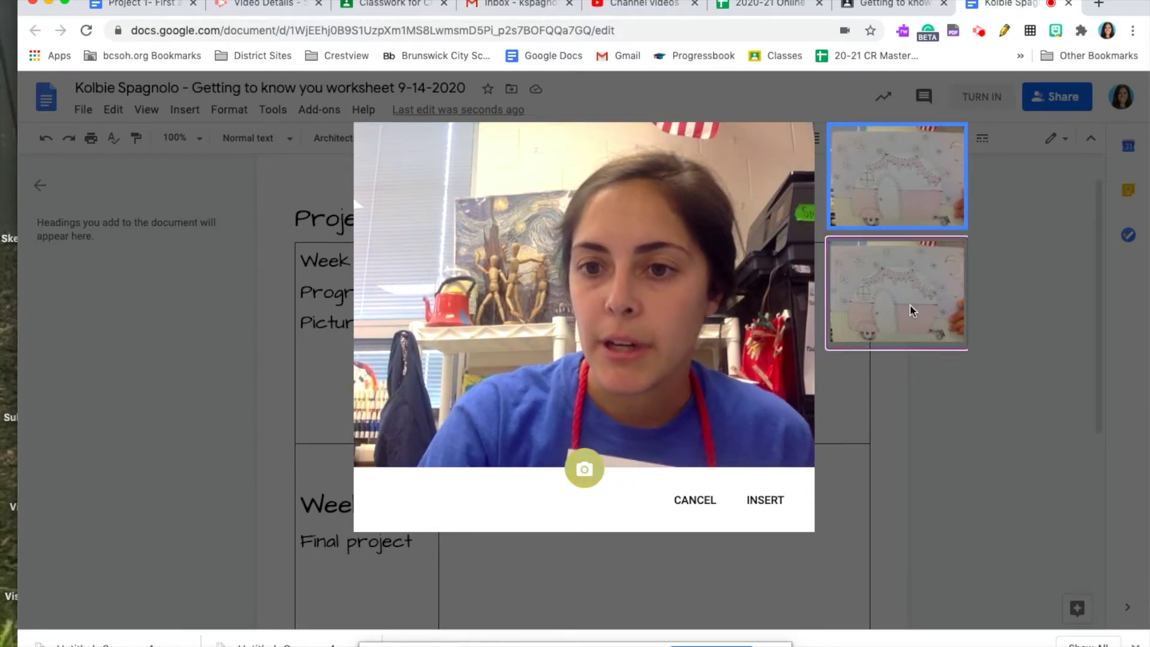
{"action": "left_click", "coordinate": [909, 303]}
{"action": "left_click", "coordinate": [779, 502]}
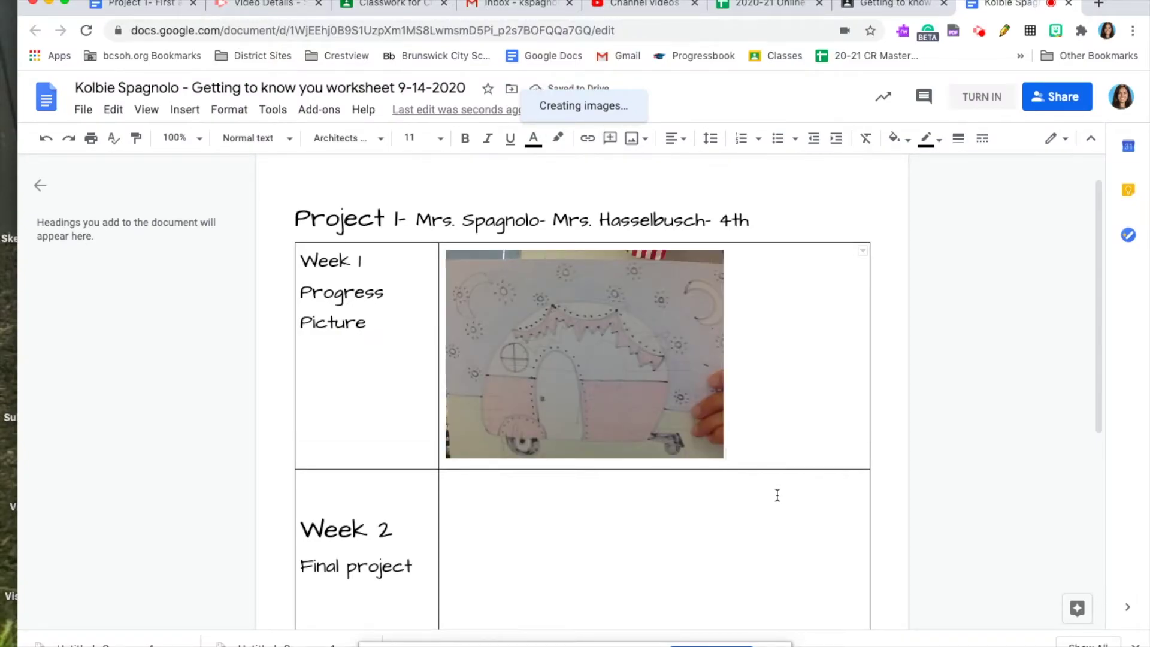
Step: Insert a webcam snap of the finished coloured camper into the Week 2 Final project cell
{"action": "left_click", "coordinate": [765, 523]}
{"action": "scroll", "coordinate": [766, 519], "scroll_direction": "down", "scroll_amount": 3}
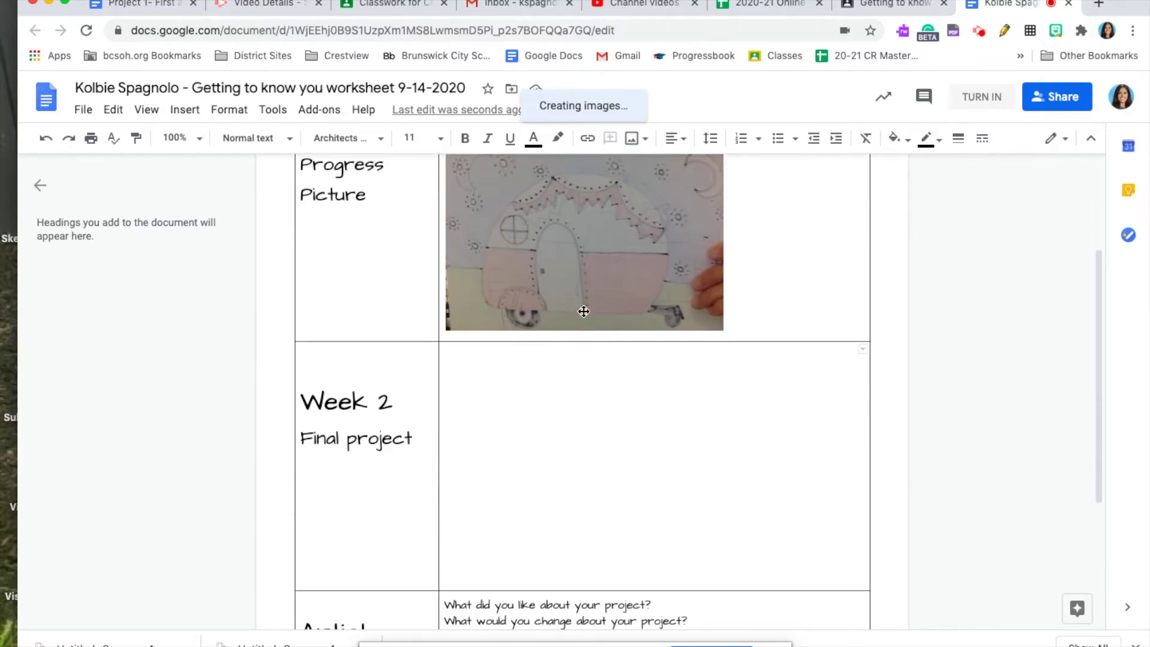
{"action": "left_click", "coordinate": [182, 114]}
{"action": "mouse_move", "coordinate": [242, 139]}
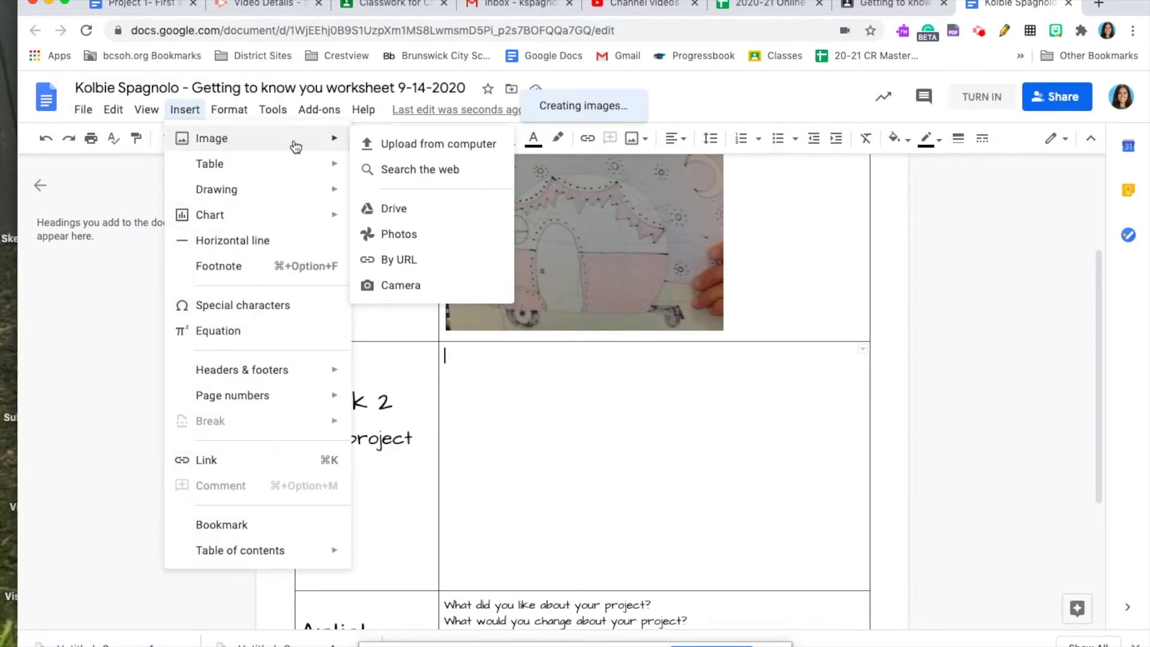
{"action": "left_click", "coordinate": [395, 286]}
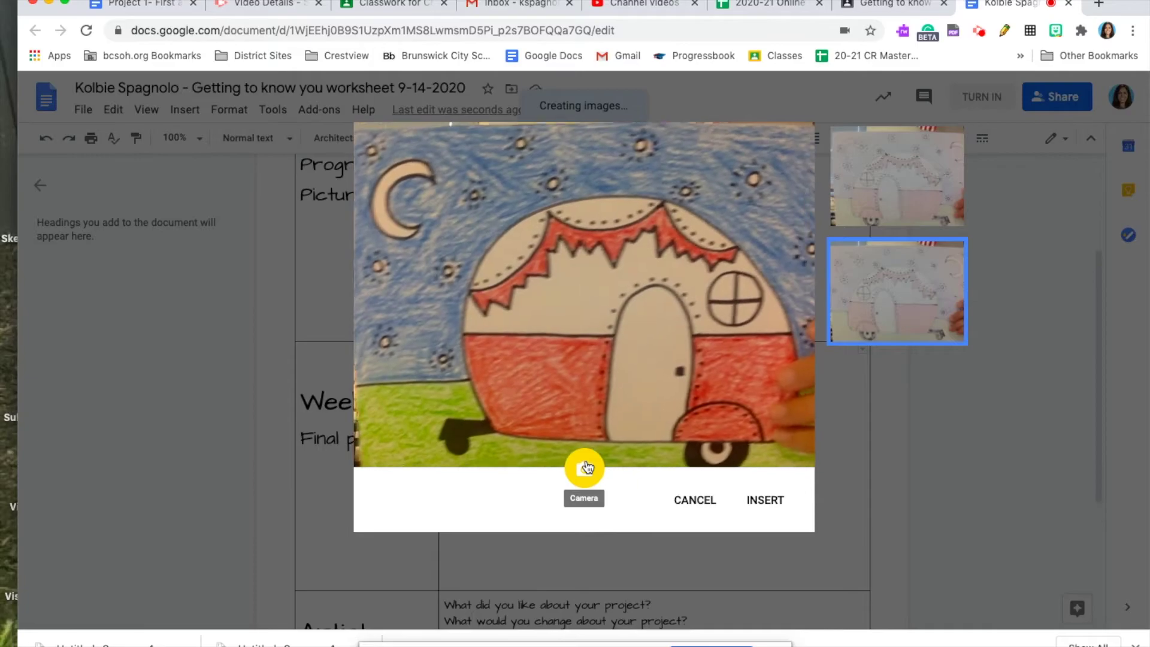
{"action": "left_click", "coordinate": [585, 467]}
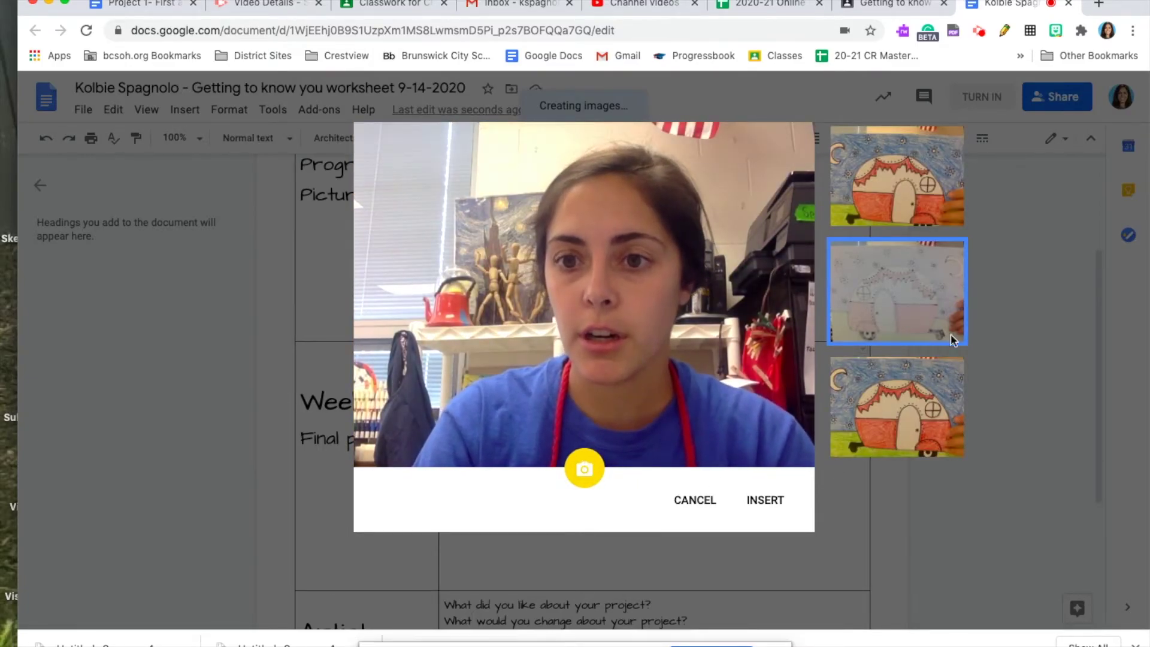
{"action": "left_click", "coordinate": [946, 396]}
{"action": "left_click", "coordinate": [764, 502]}
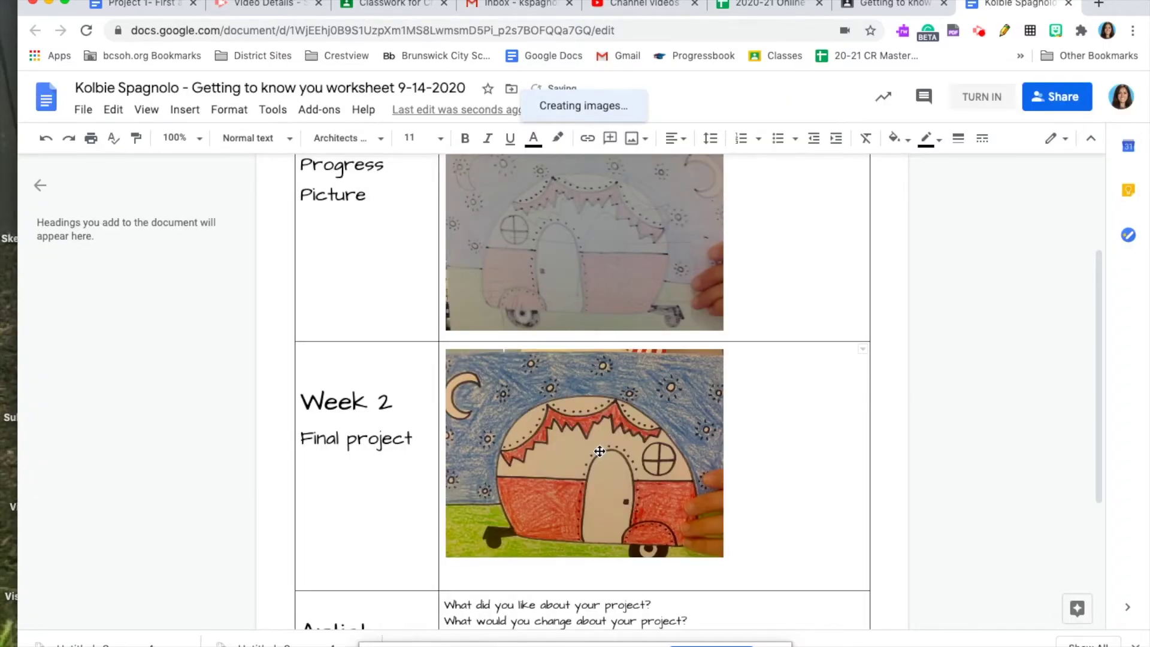
{"action": "scroll", "coordinate": [600, 451], "scroll_direction": "down", "scroll_amount": 2}
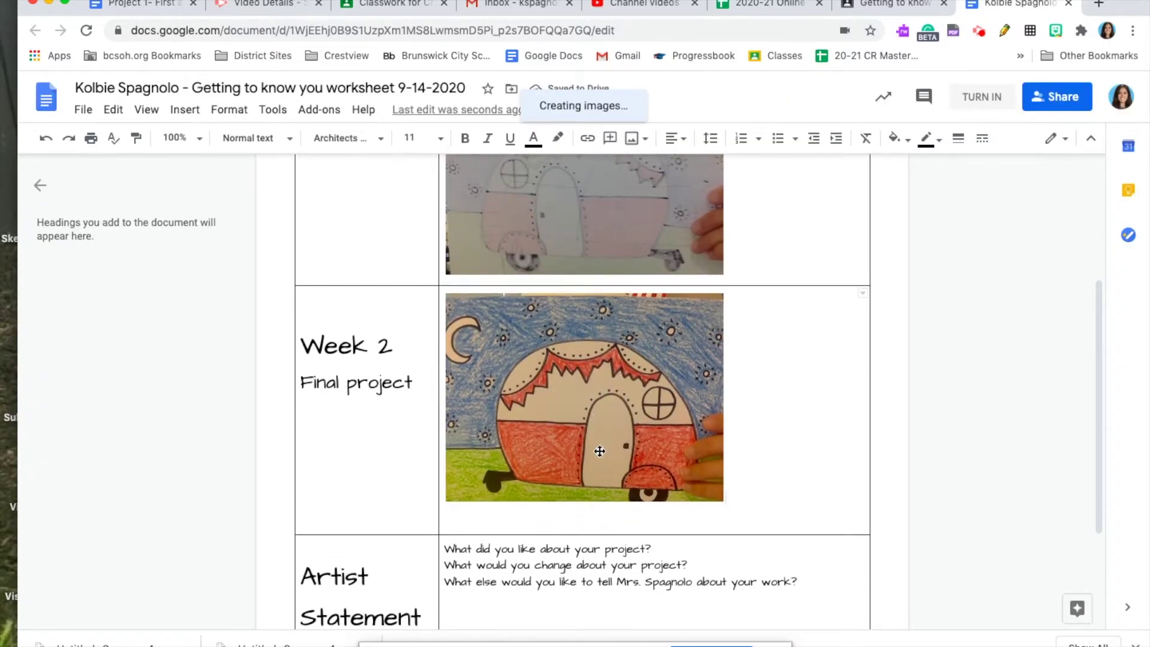
{"action": "scroll", "coordinate": [600, 451], "scroll_direction": "down", "scroll_amount": 4}
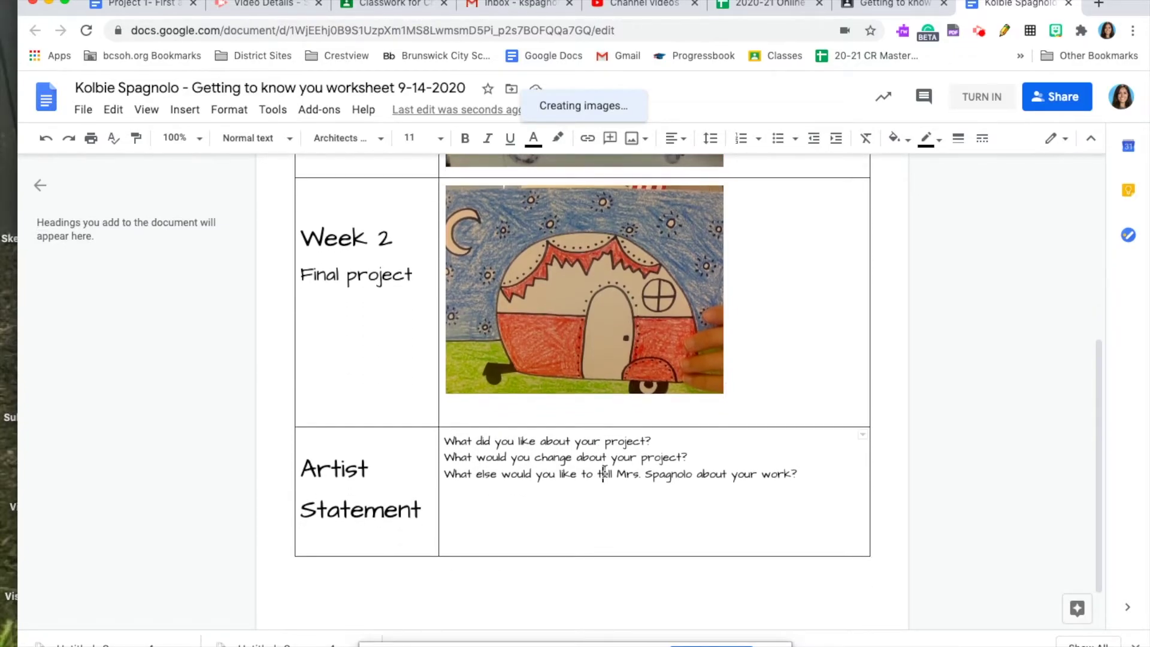
{"action": "left_click", "coordinate": [805, 479]}
{"action": "left_click", "coordinate": [447, 442]}
Step: Scroll through the worksheet to review the 1st grade header and both camper photos
{"action": "scroll", "coordinate": [596, 466], "scroll_direction": "up", "scroll_amount": 1}
{"action": "scroll", "coordinate": [596, 466], "scroll_direction": "up", "scroll_amount": 5}
{"action": "scroll", "coordinate": [629, 486], "scroll_direction": "down", "scroll_amount": 4}
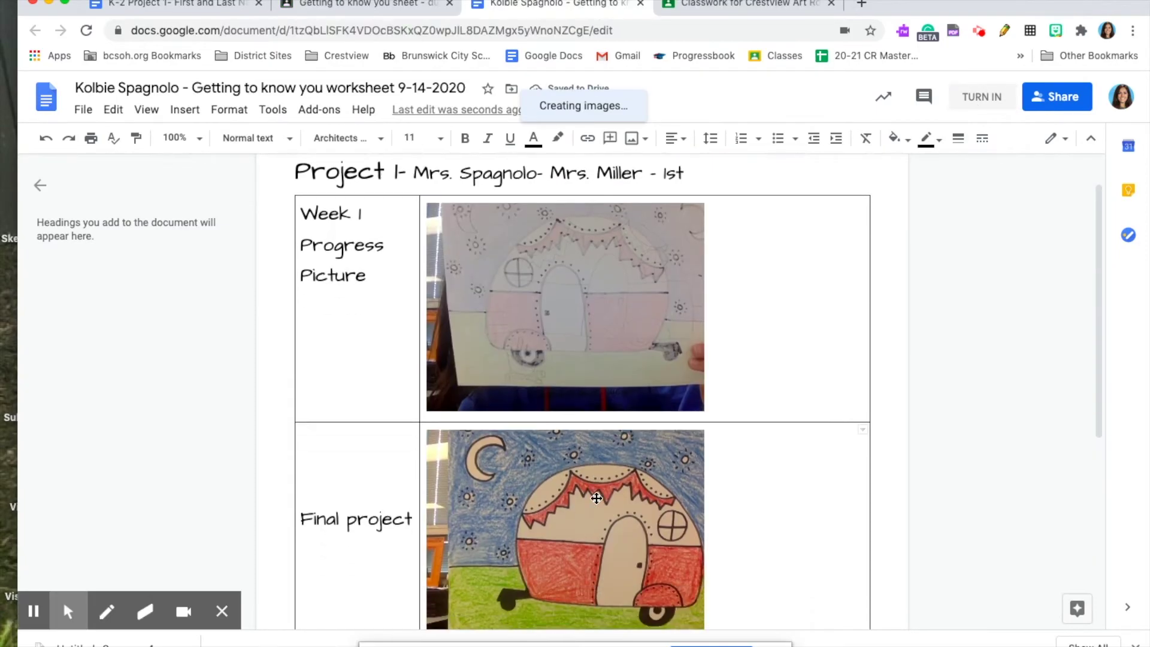
{"action": "scroll", "coordinate": [597, 498], "scroll_direction": "down", "scroll_amount": 1}
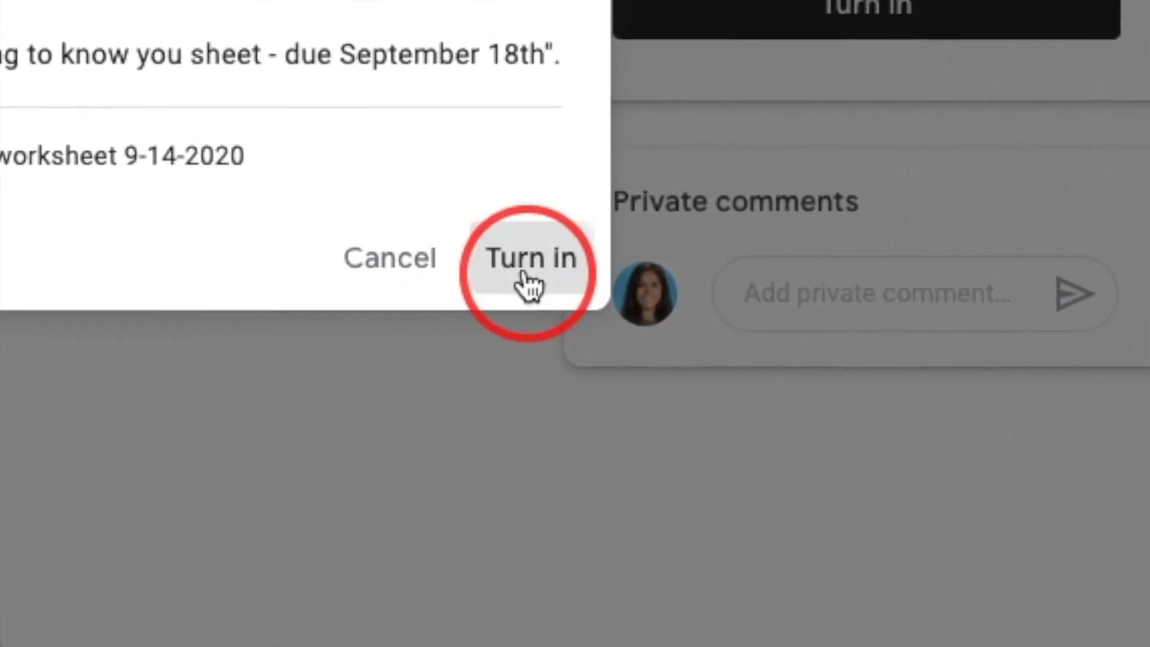
Step: Confirm turning in the worksheet for the Getting to know you sheet assignment
{"action": "left_click", "coordinate": [527, 285]}
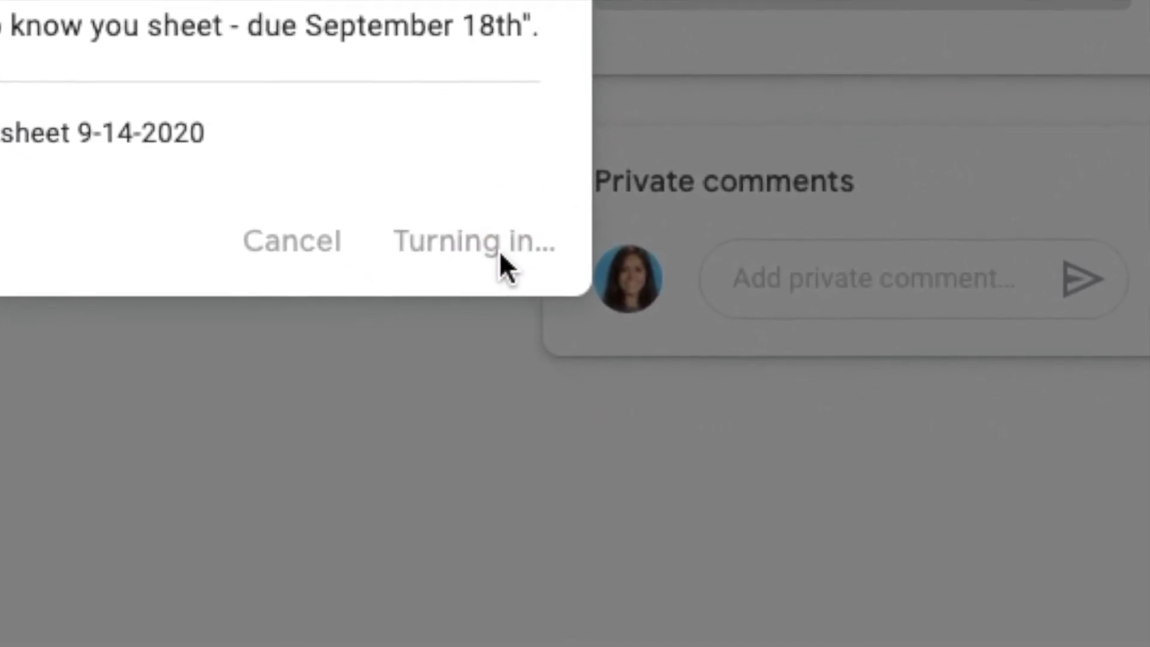